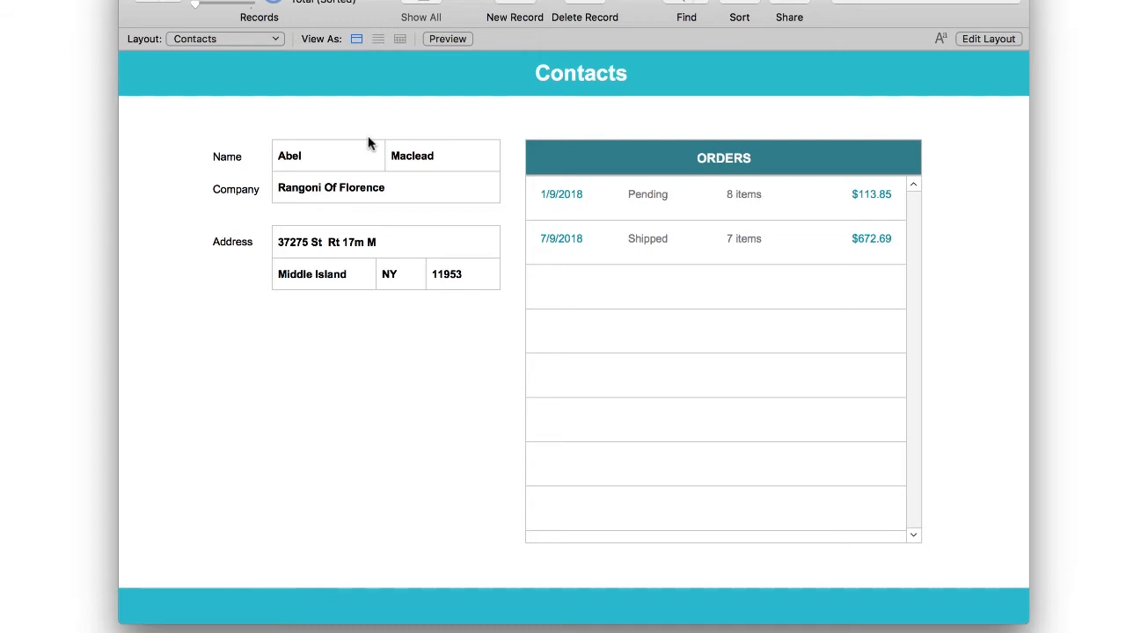
In the Contacts layout, shift all contact fields, labels and the Orders portal to the right to free space beside them.
key(super+l)
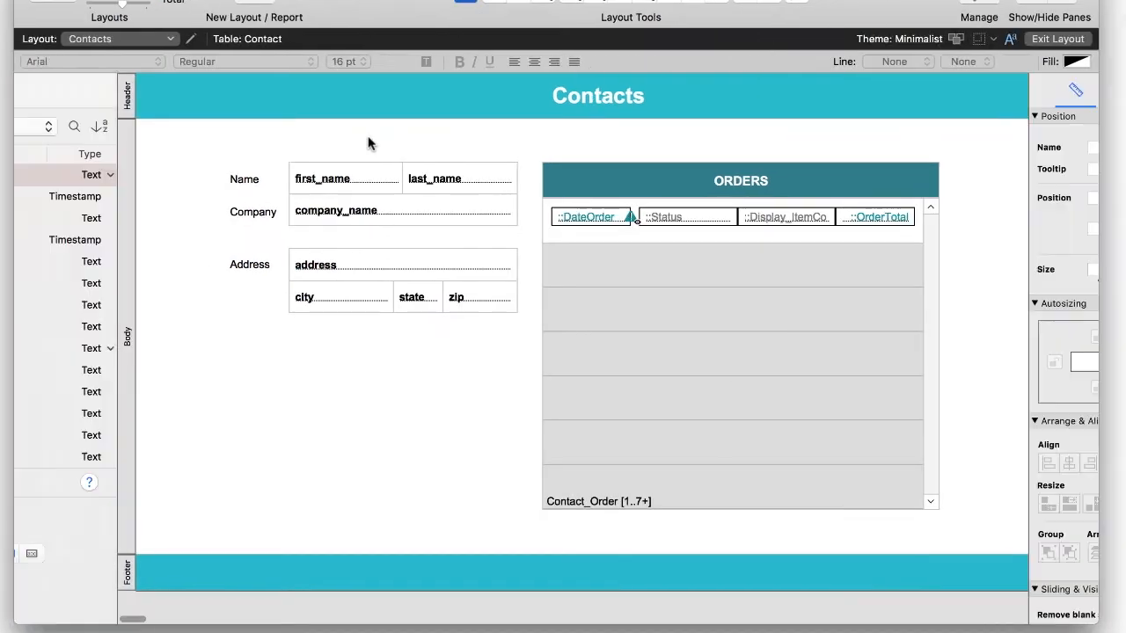
drag(204, 151, 824, 400)
click(236, 350)
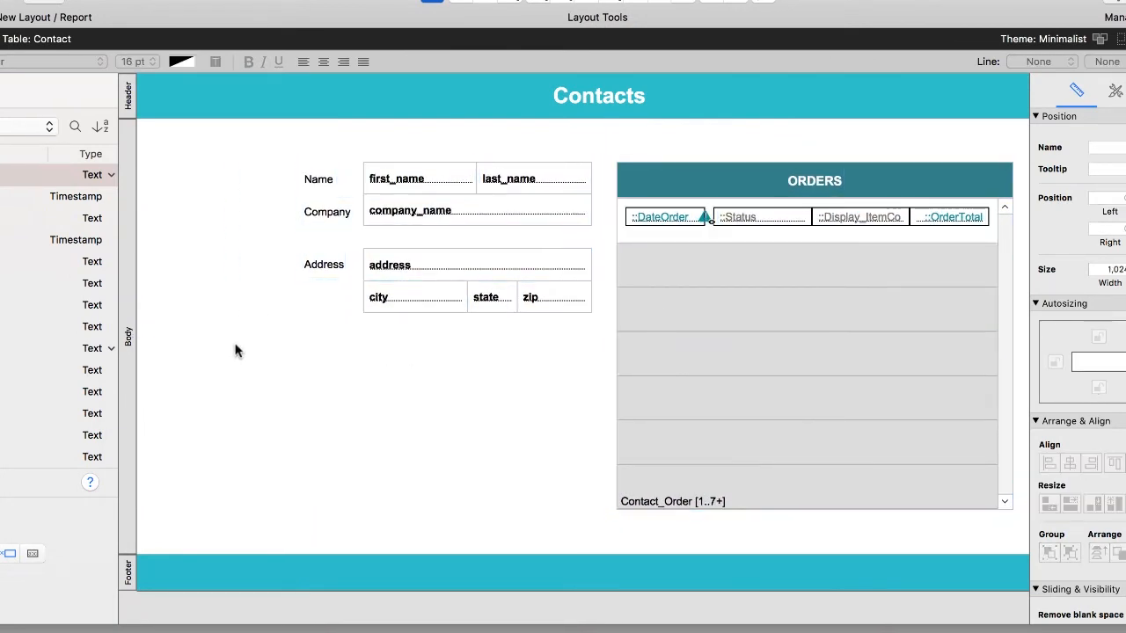
Draw a narrow 14-row portal in the free space beside the contact fields, showing records from Current Table ("Contact").
click(634, 3)
mouse_move(151, 162)
mouse_down()
mouse_move(304, 519)
mouse_move(290, 531)
mouse_up()
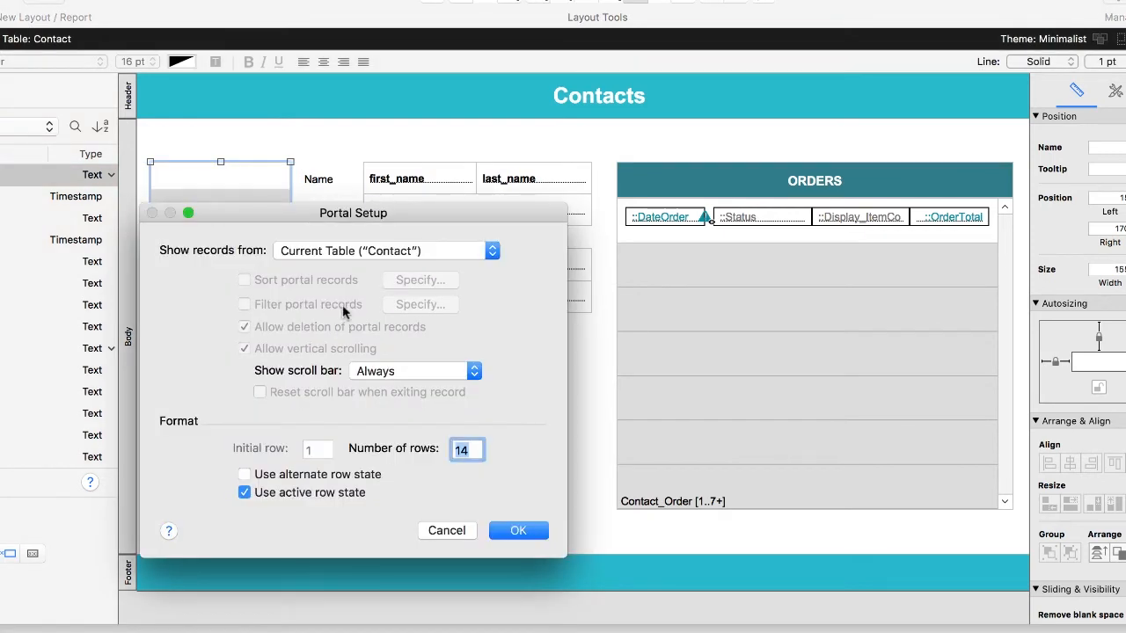
click(352, 252)
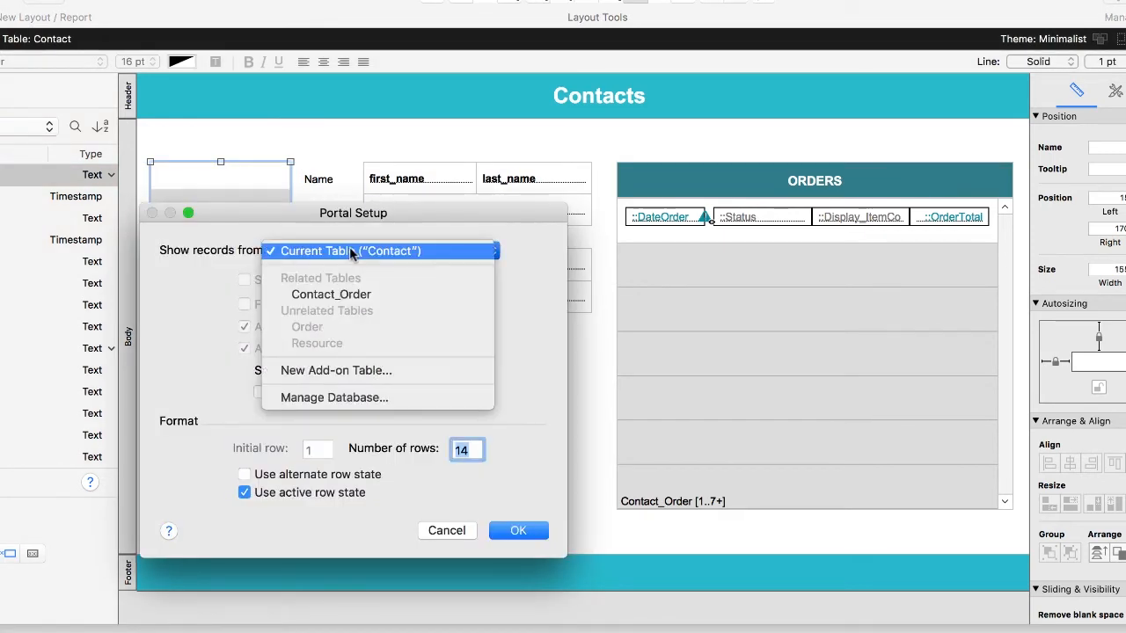
click(449, 253)
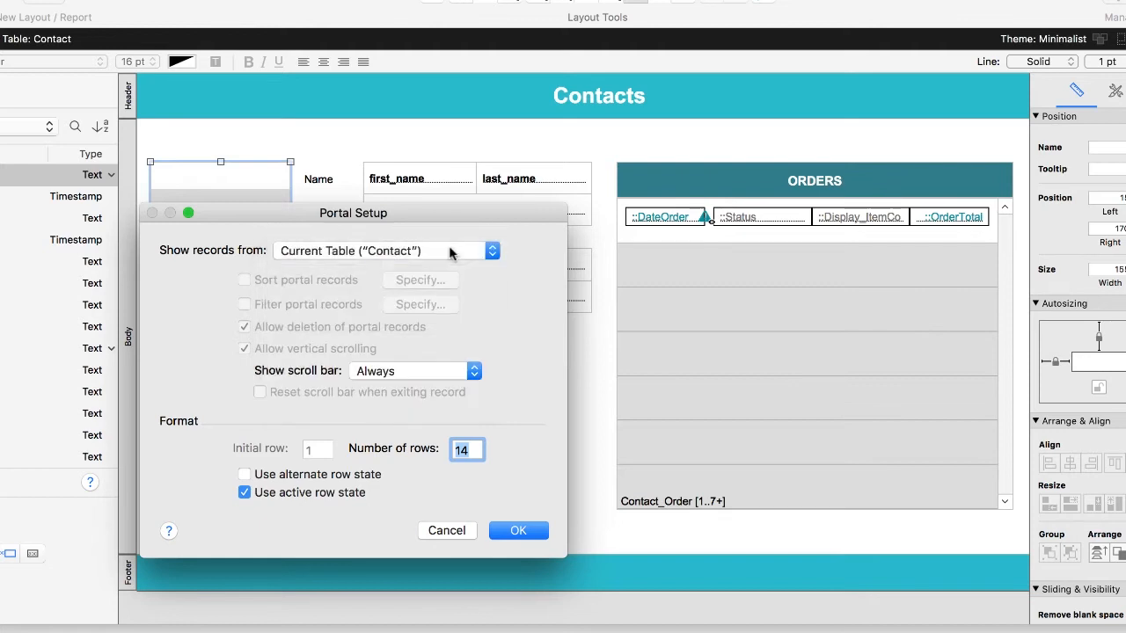
click(517, 530)
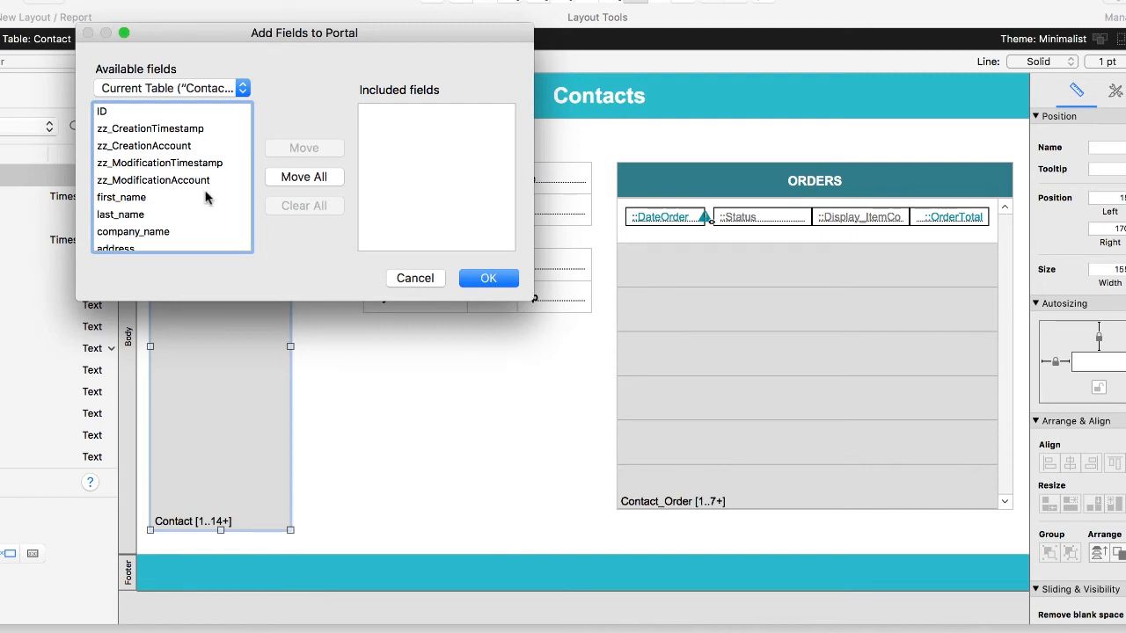
Include only the FullName field in the new portal and nudge the portal slightly to the left.
scroll(205, 197, down, 6)
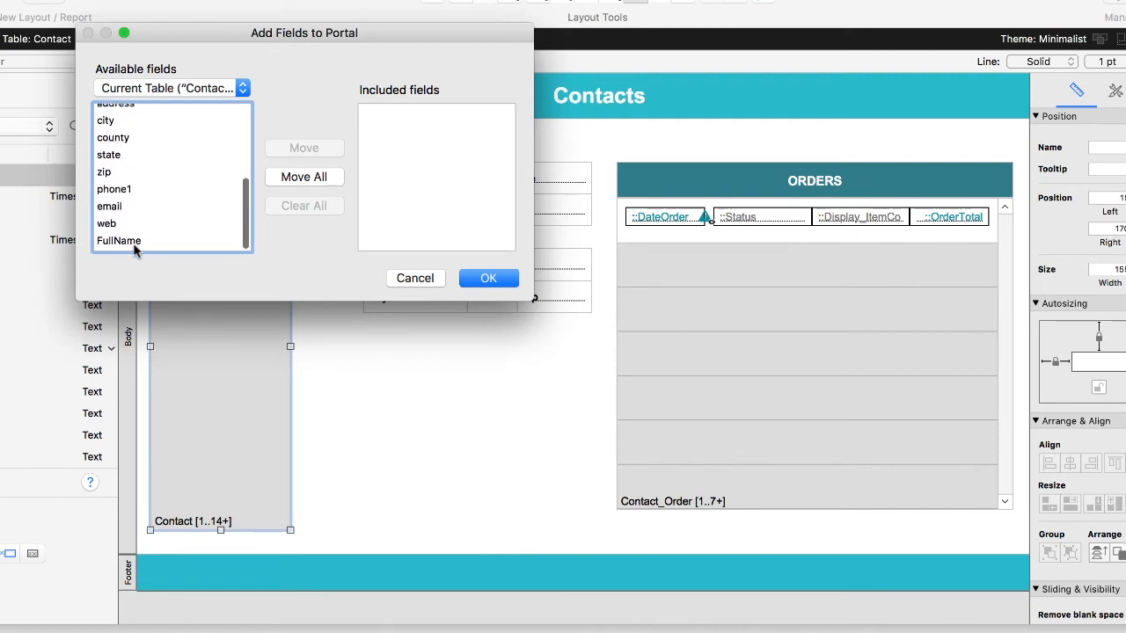
double_click(134, 246)
click(473, 280)
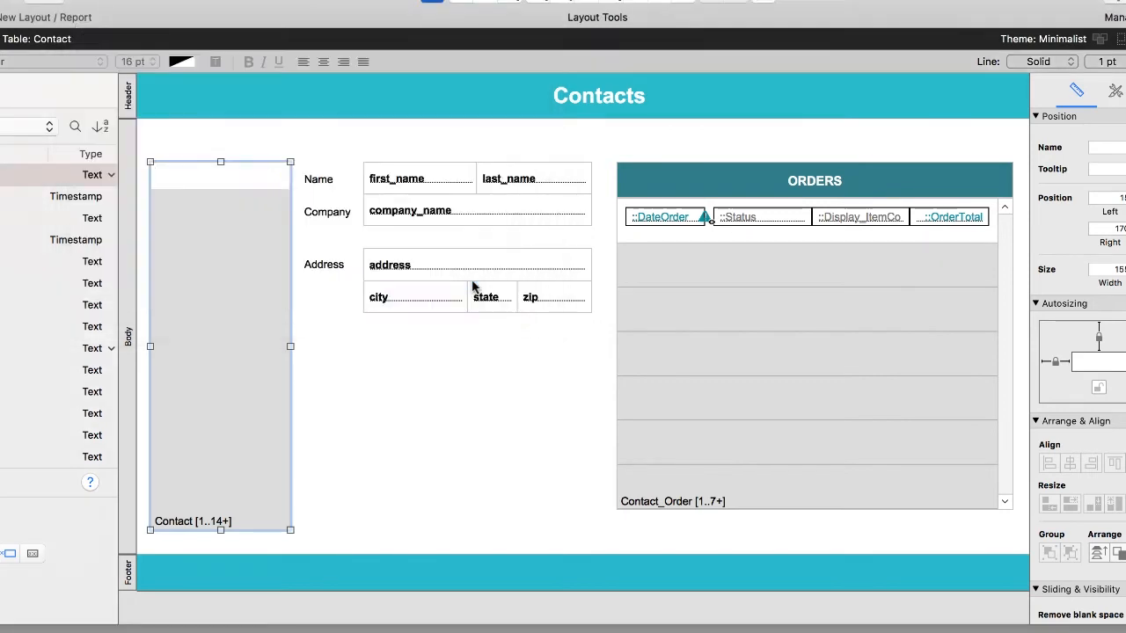
drag(253, 309, 249, 308)
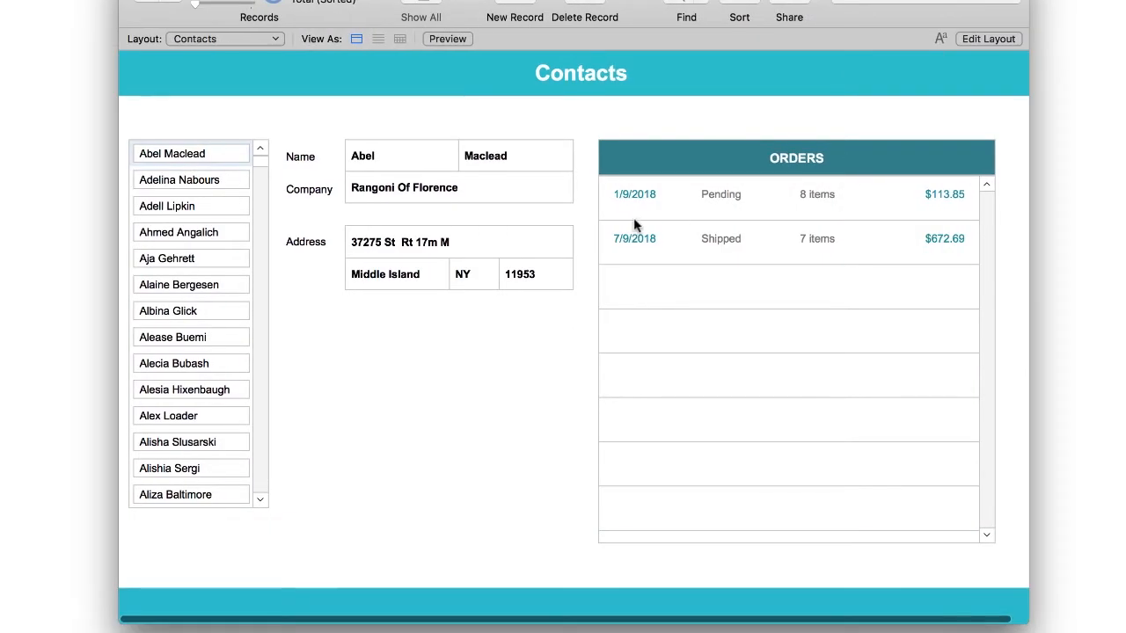
Test the new portal in Browse mode by going through the full contact list and opening several contacts near its end.
scroll(222, 220, down, 20)
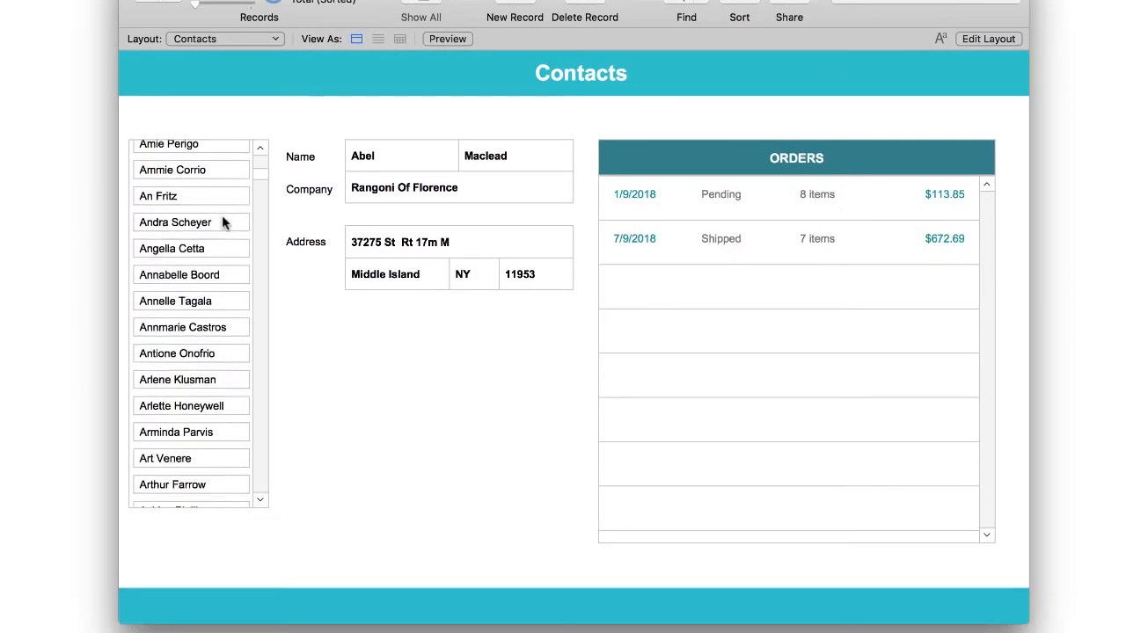
scroll(223, 223, down, 20)
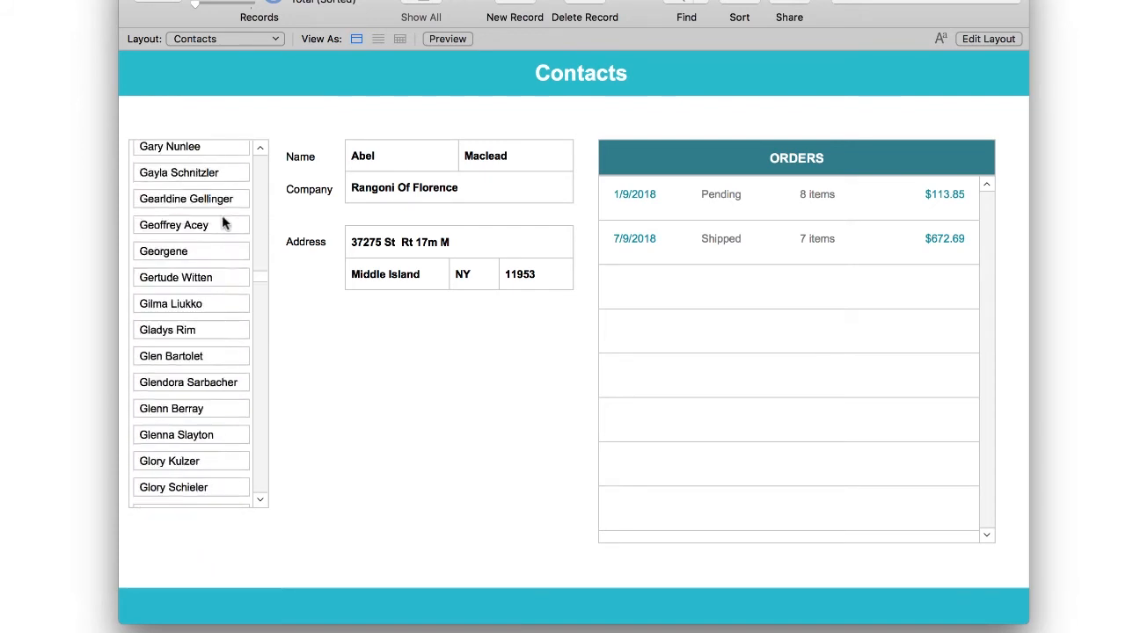
scroll(222, 223, down, 5)
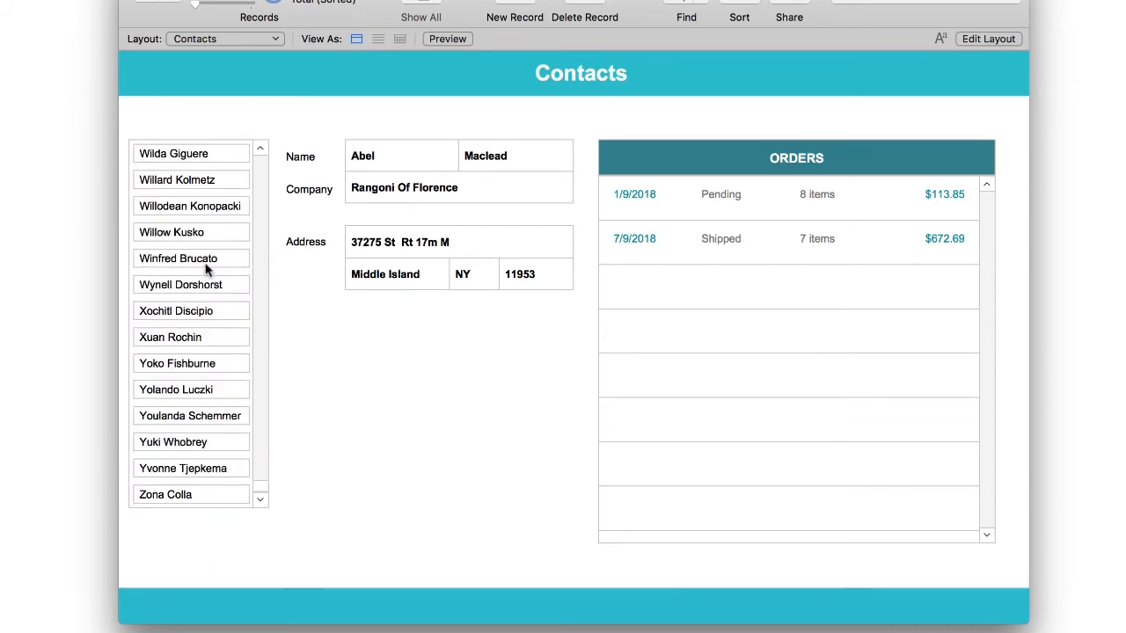
click(182, 264)
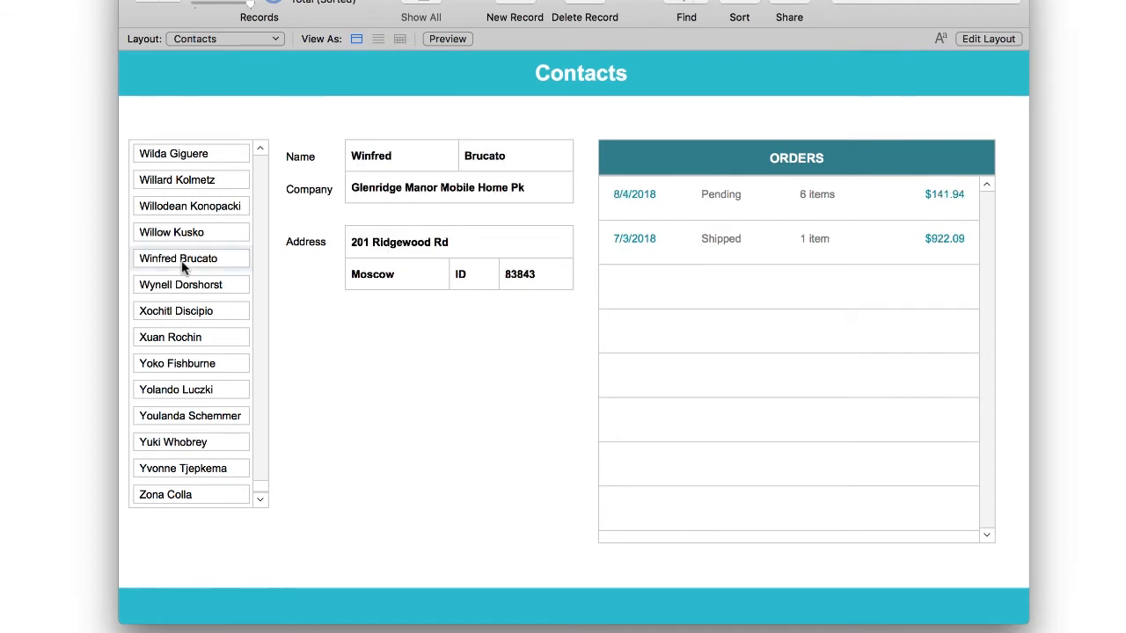
click(176, 316)
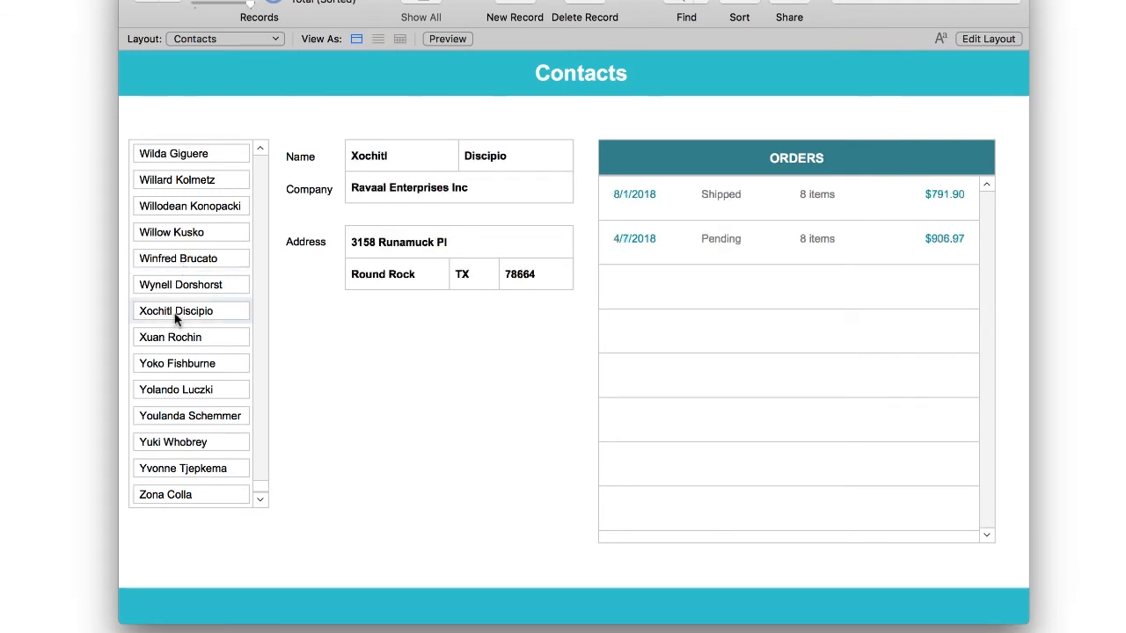
click(178, 375)
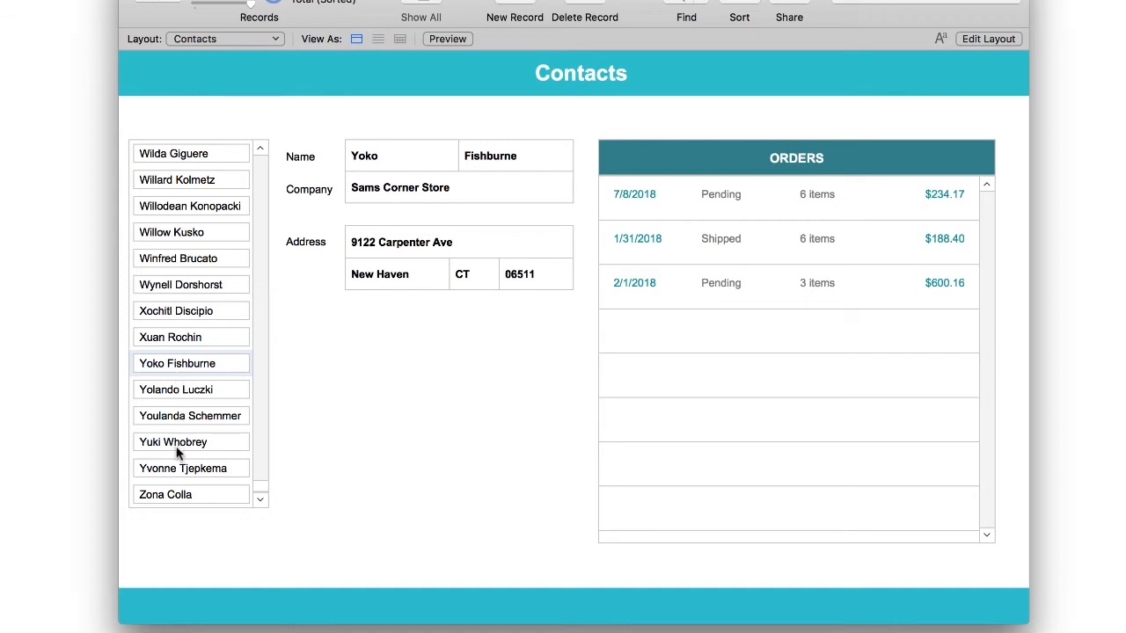
click(176, 472)
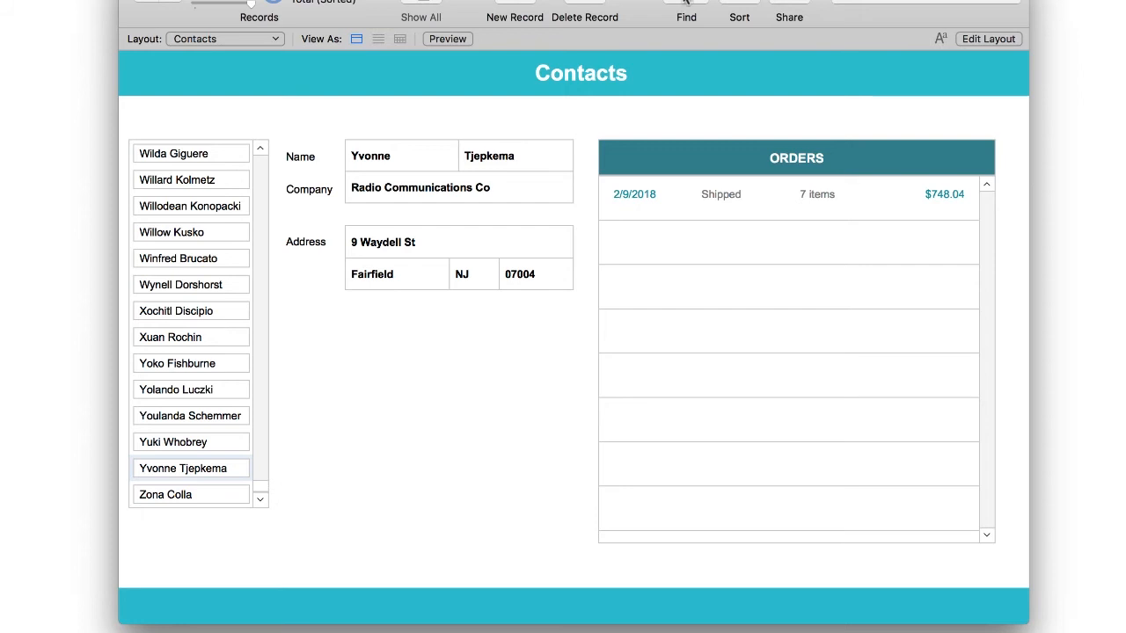
Find the contacts whose state is tx.
click(684, 5)
click(471, 276)
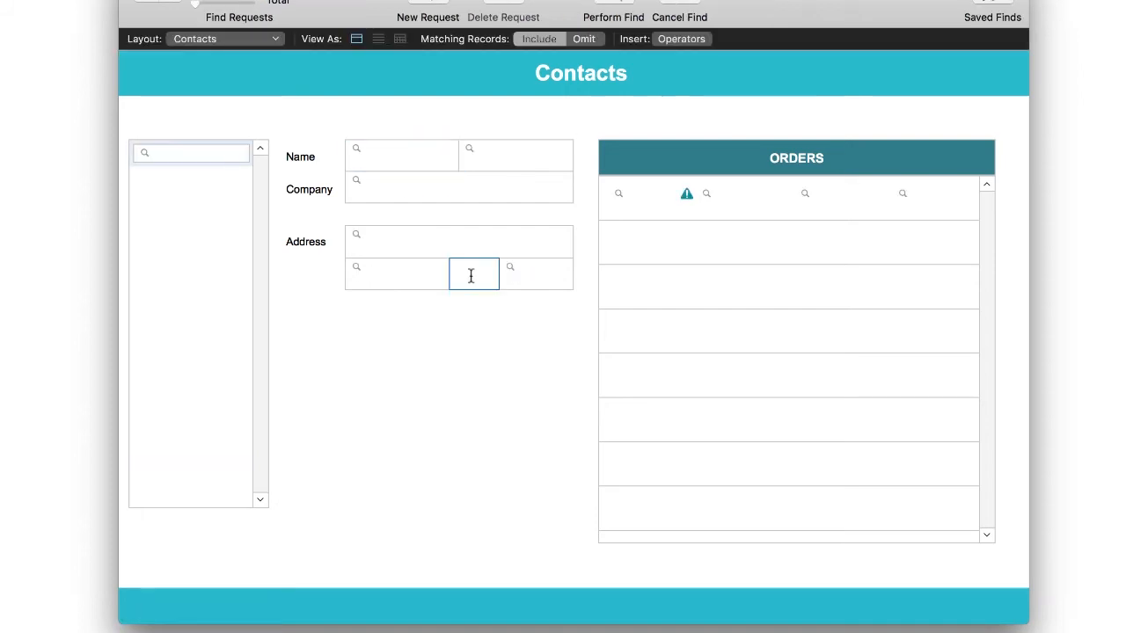
text(tx)
key(Return)
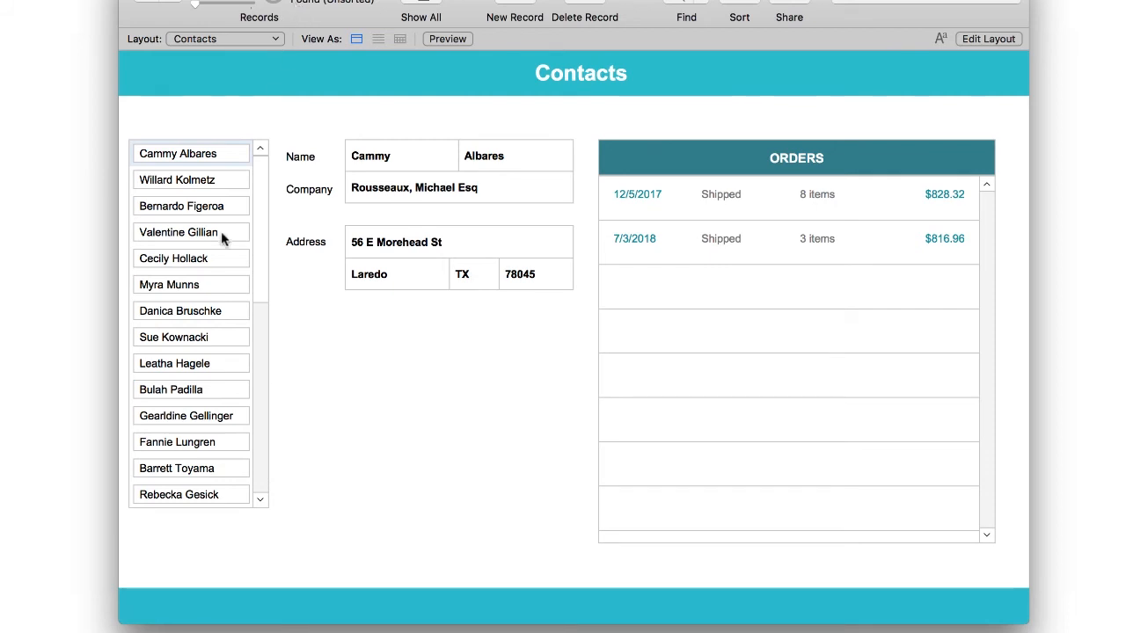
Browse the found contacts in the portal and open several of them to check their details.
scroll(189, 396, down, 10)
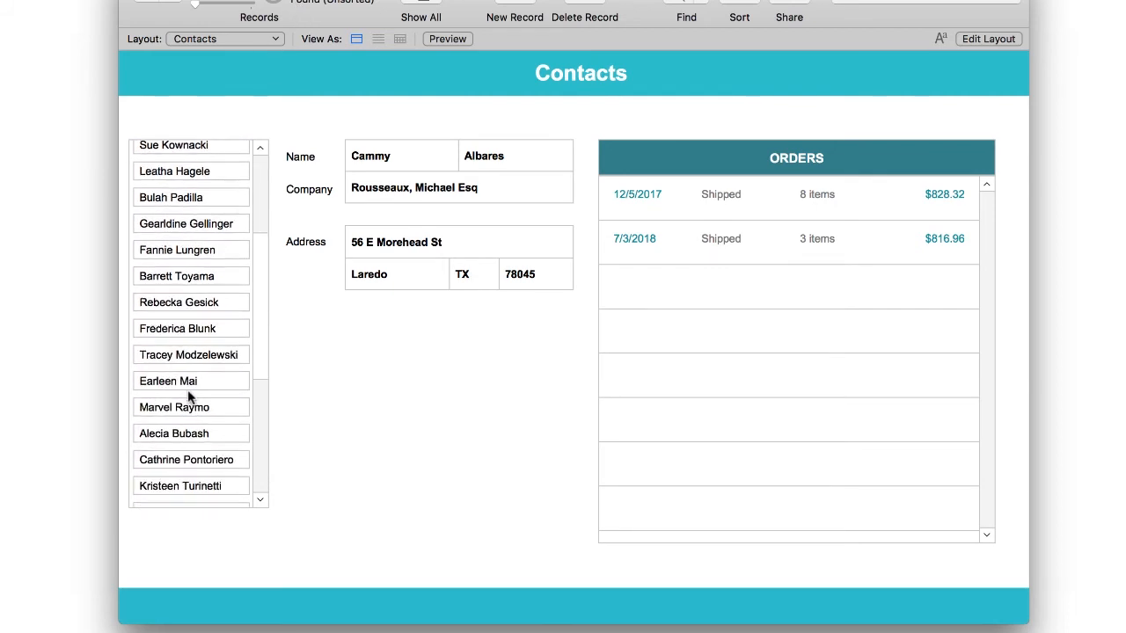
click(185, 417)
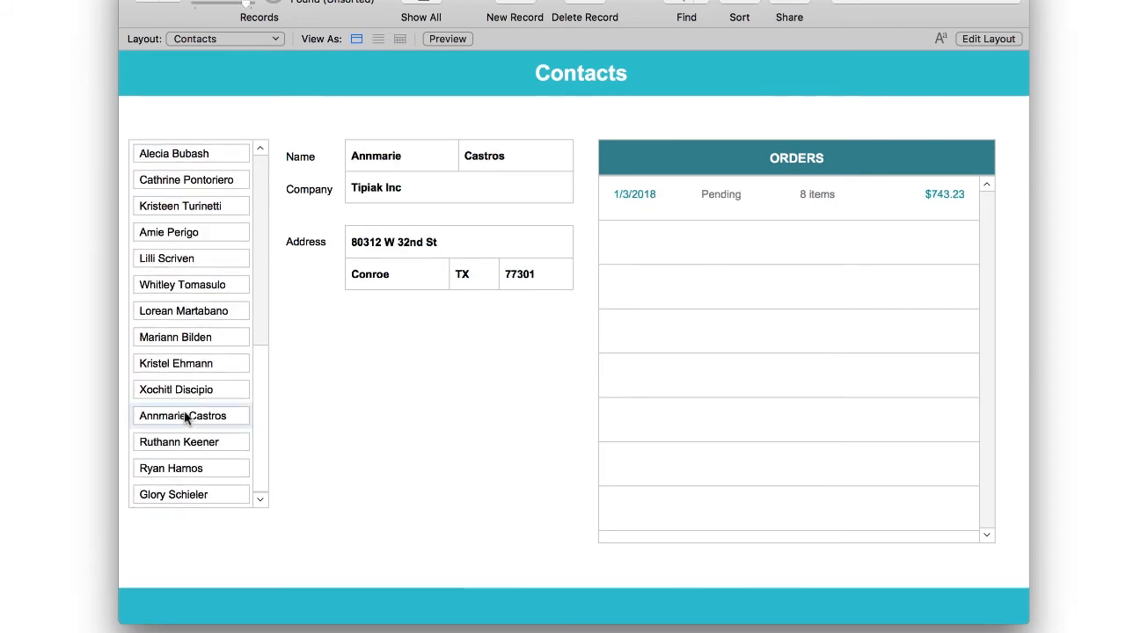
click(188, 297)
click(189, 231)
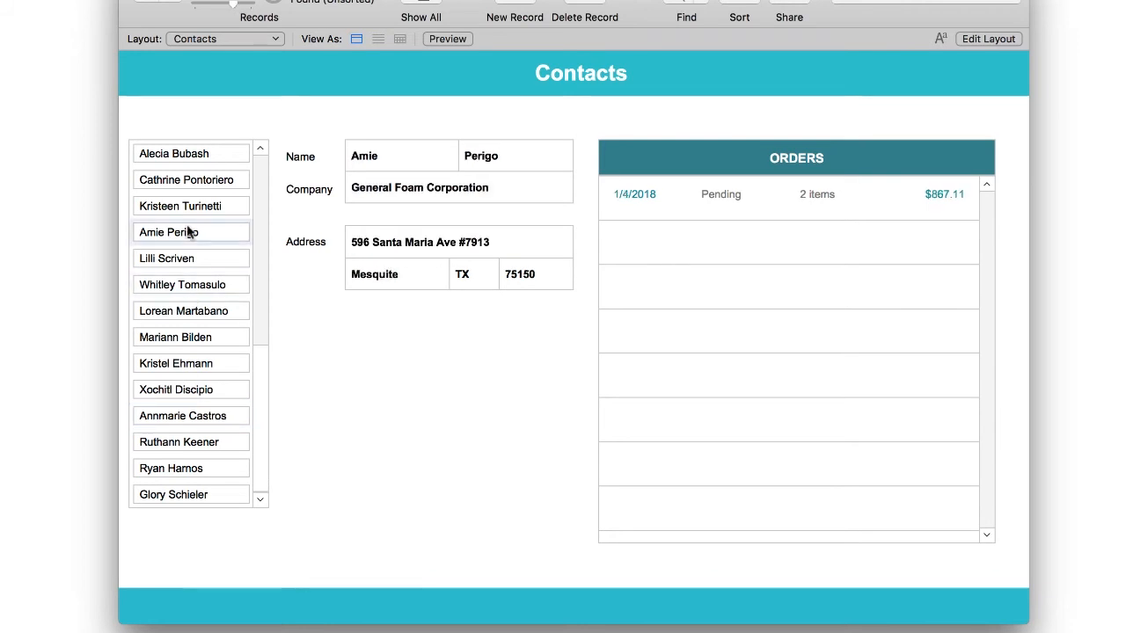
Sort the found contacts by city in ascending order and return to the start of the portal list.
right_click(374, 278)
click(412, 454)
scroll(182, 276, up, 10)
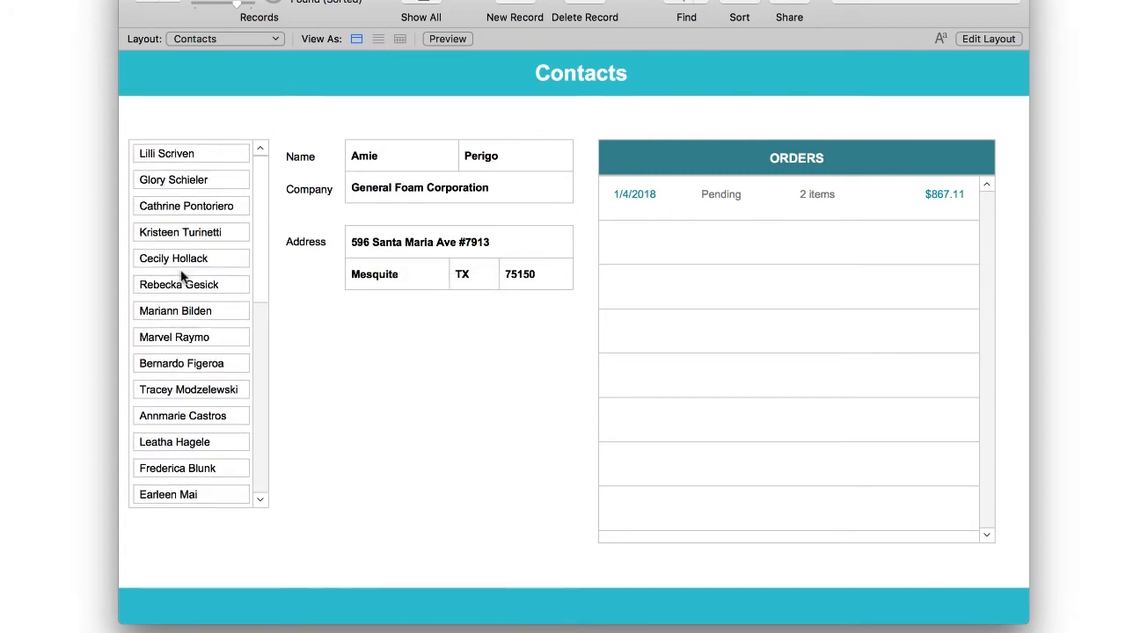
Open the first five contacts in the sorted portal one after another to check the city order.
click(181, 156)
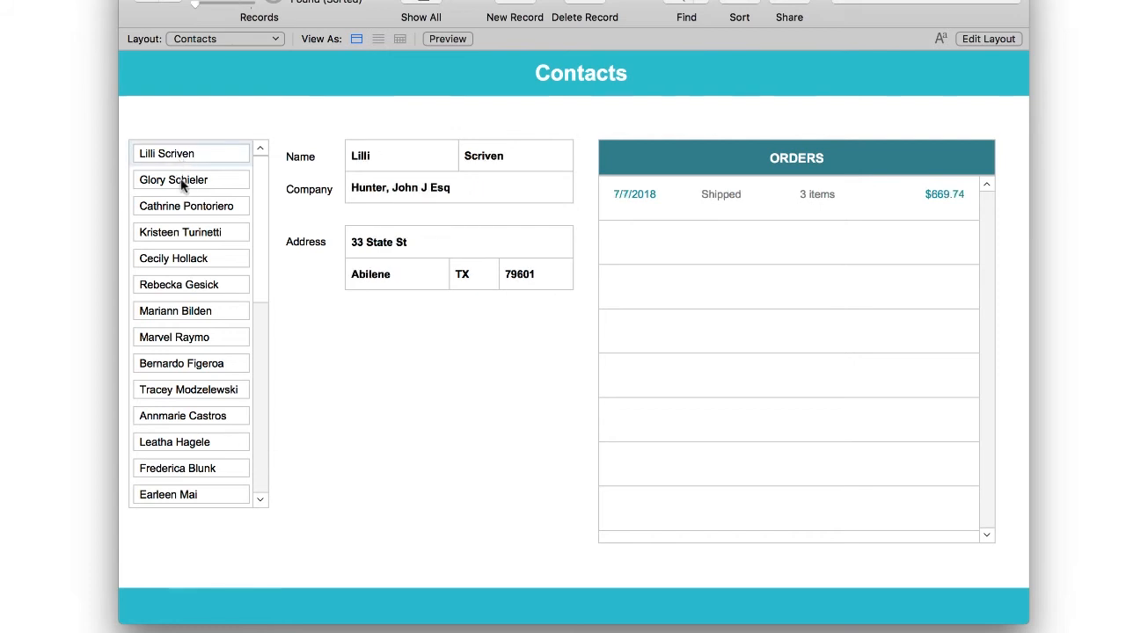
click(181, 179)
click(184, 208)
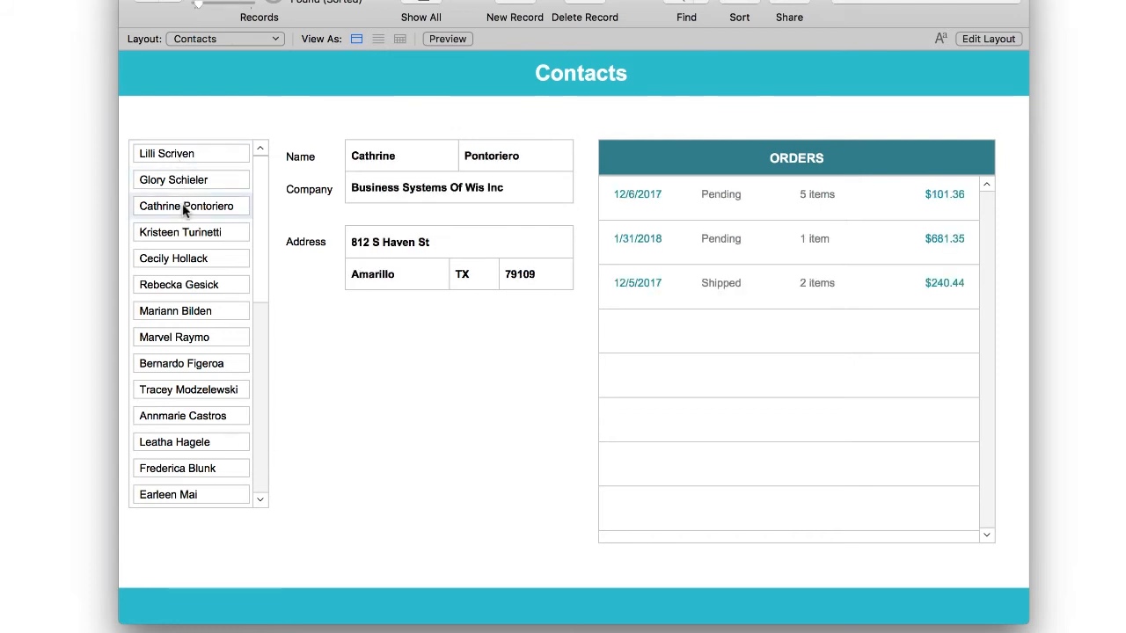
click(181, 231)
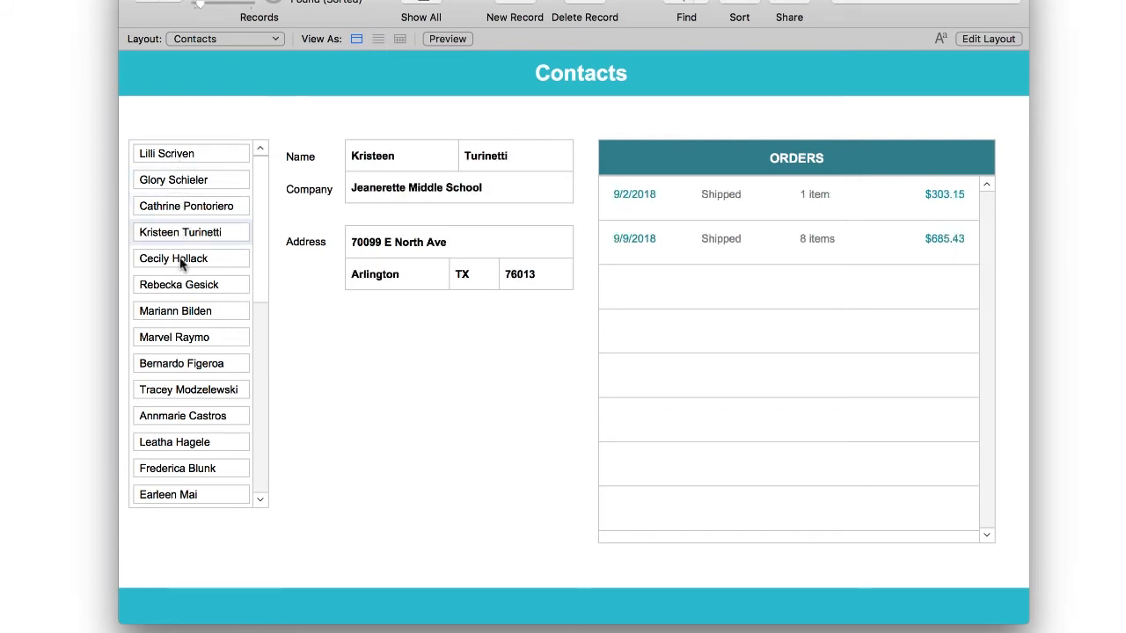
click(182, 260)
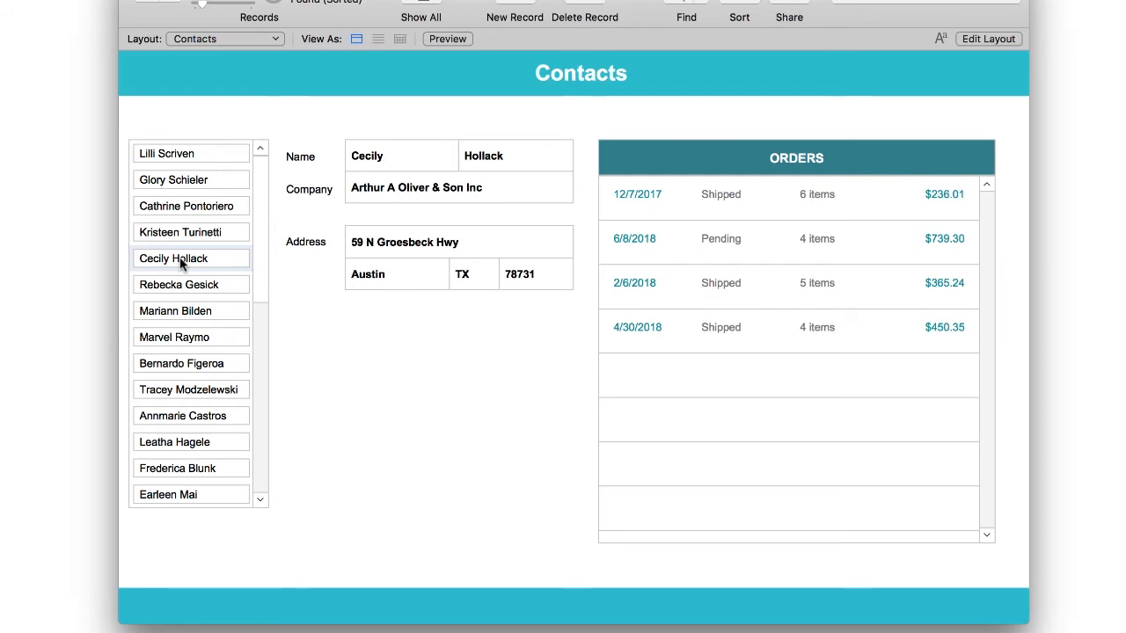
Switch to the Contacts with Master layout and widen the window to fit it.
click(220, 41)
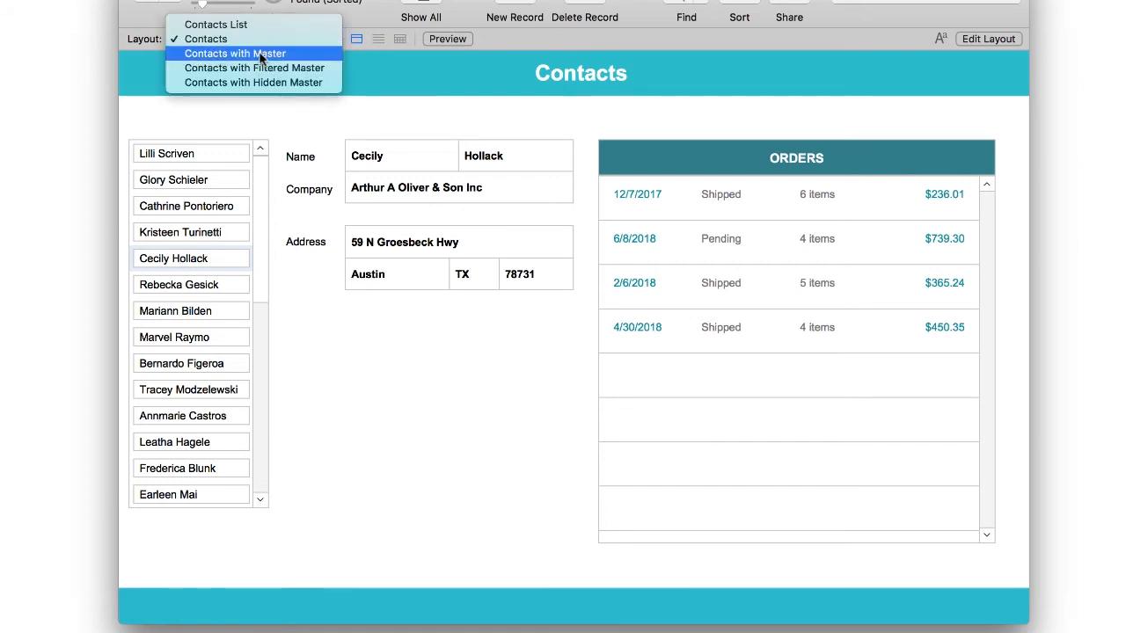
click(219, 53)
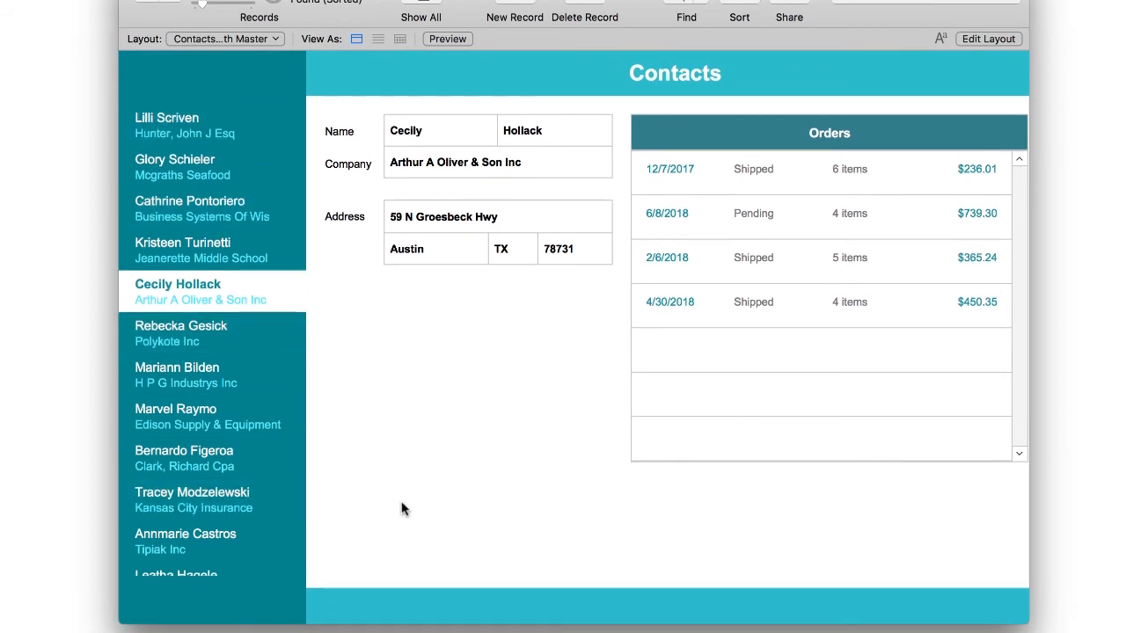
drag(1027, 83, 1088, 87)
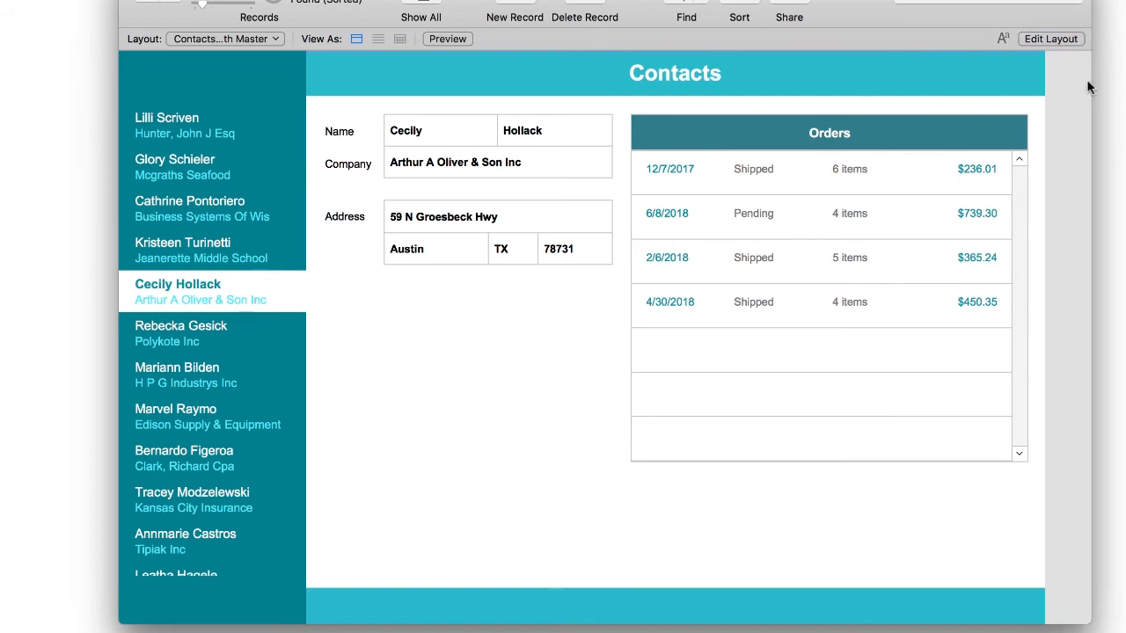
In Layout mode, examine the master list's background, its row button and the Portal Setup options of its Contact portal.
key(super+l)
click(290, 117)
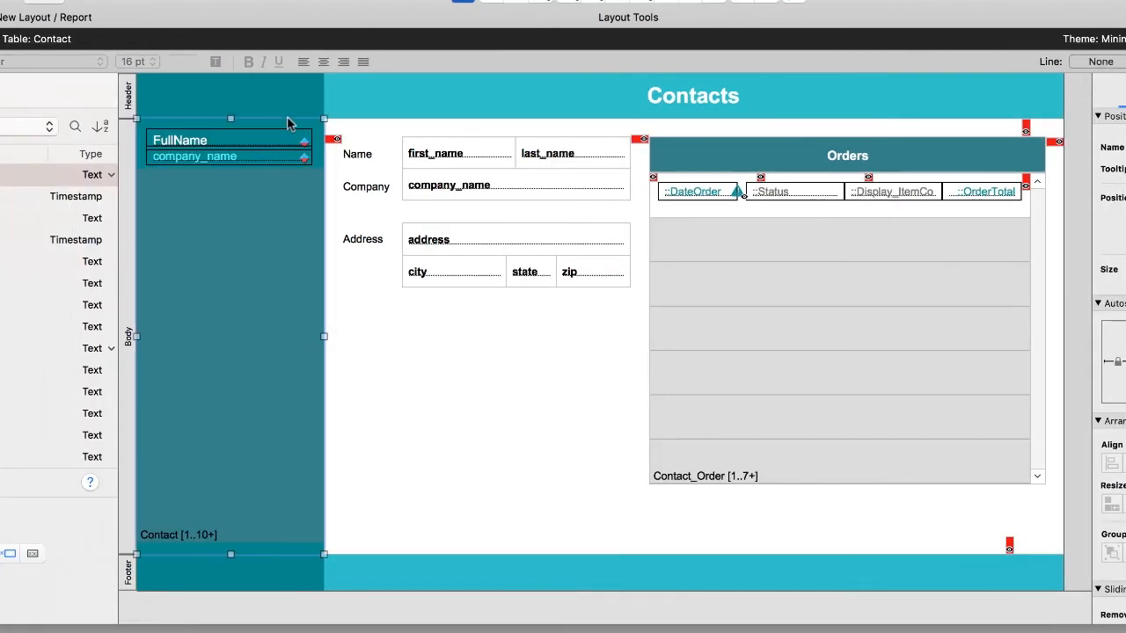
click(281, 406)
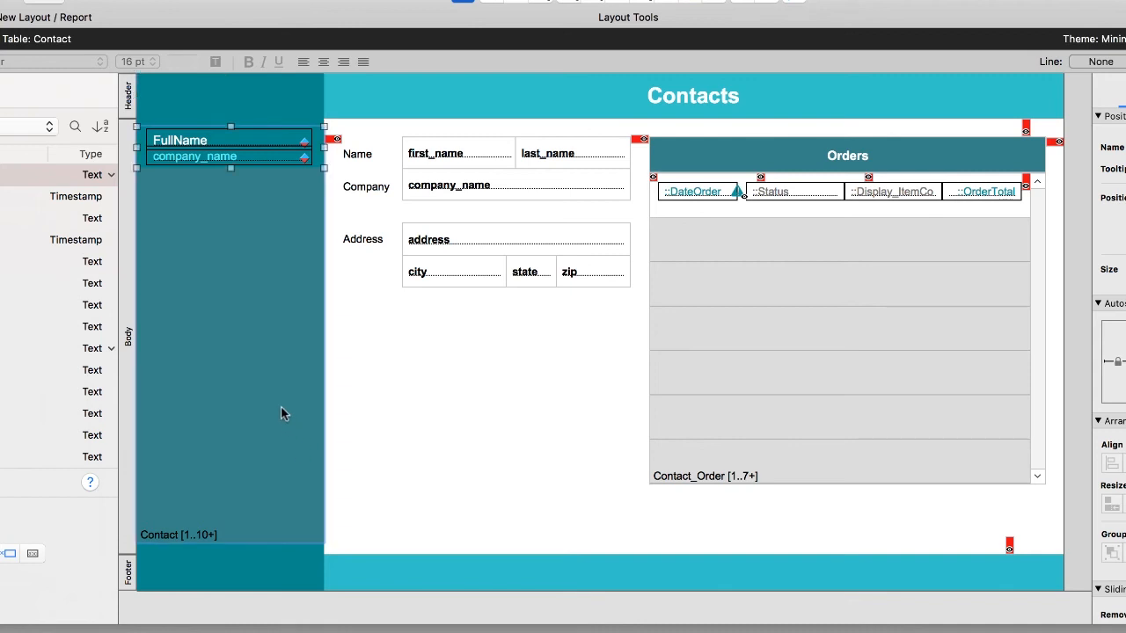
double_click(266, 309)
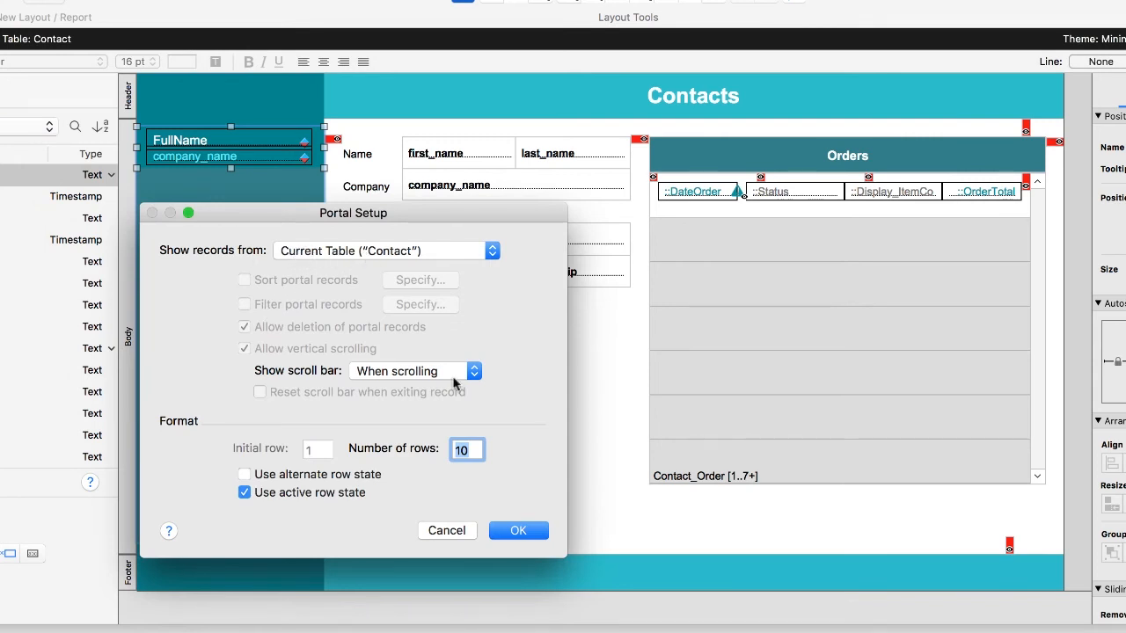
click(521, 532)
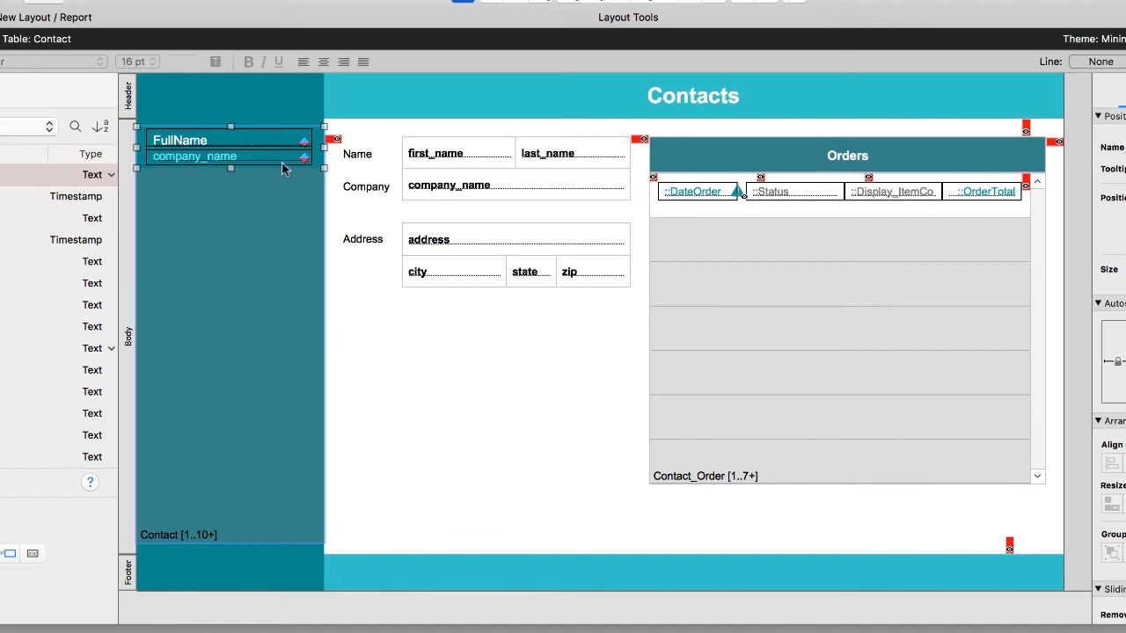
Return to Browse mode and open the Mcgraths Seafood contact from the master list.
key(super+b)
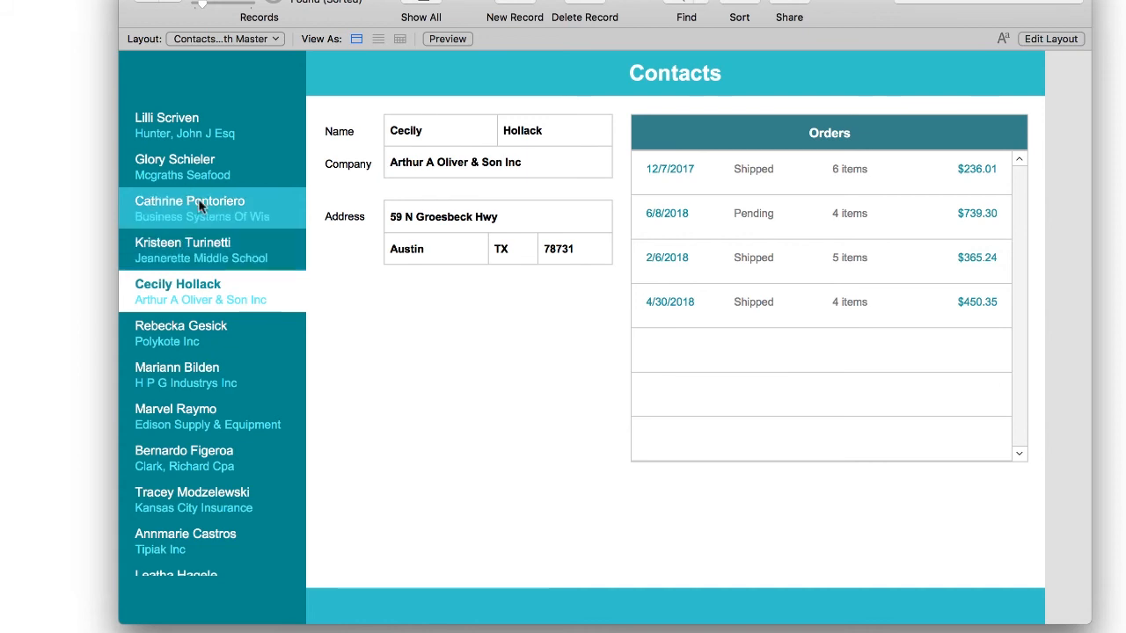
click(264, 167)
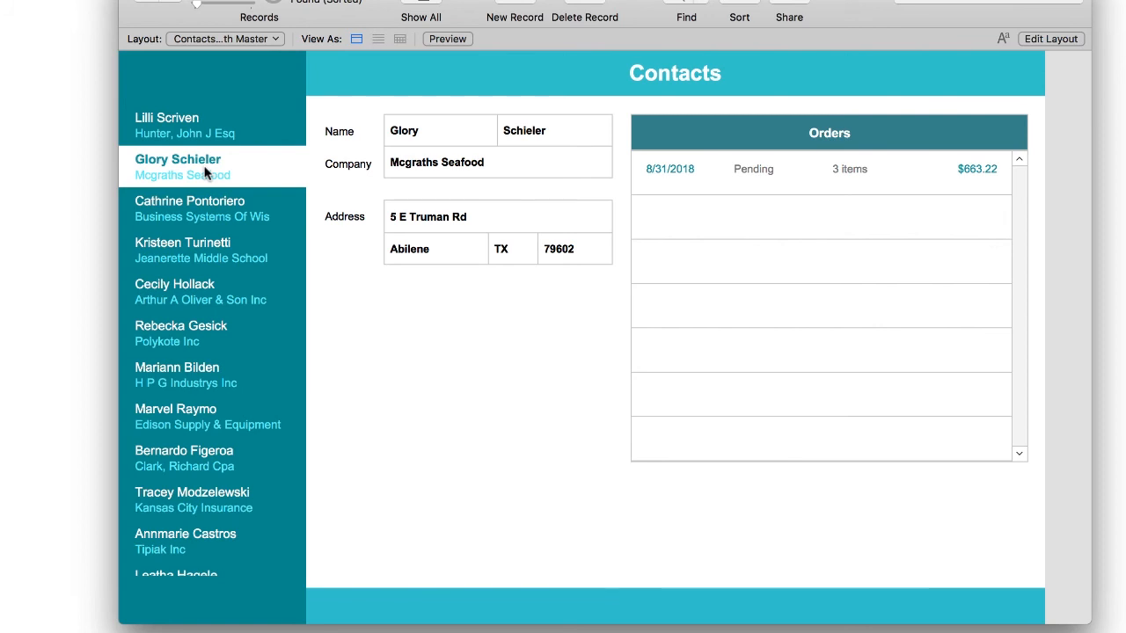
In Layout mode, examine the conditional formatting of the master list's FullName field, and open the H P G Industrys Inc contact back in Browse mode.
key(super+l)
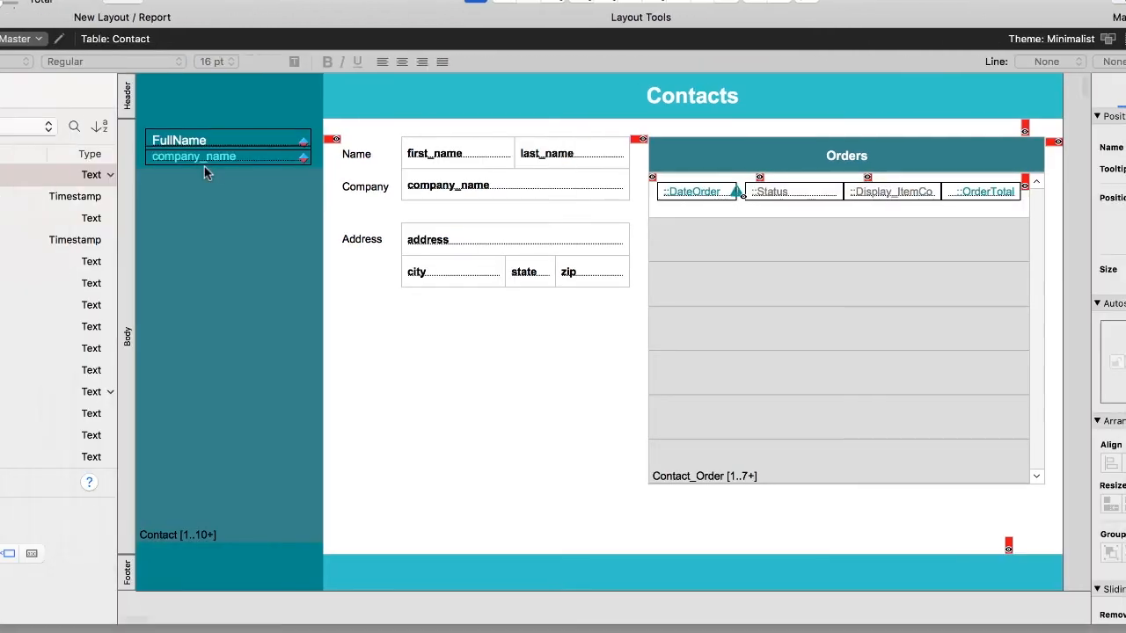
click(228, 143)
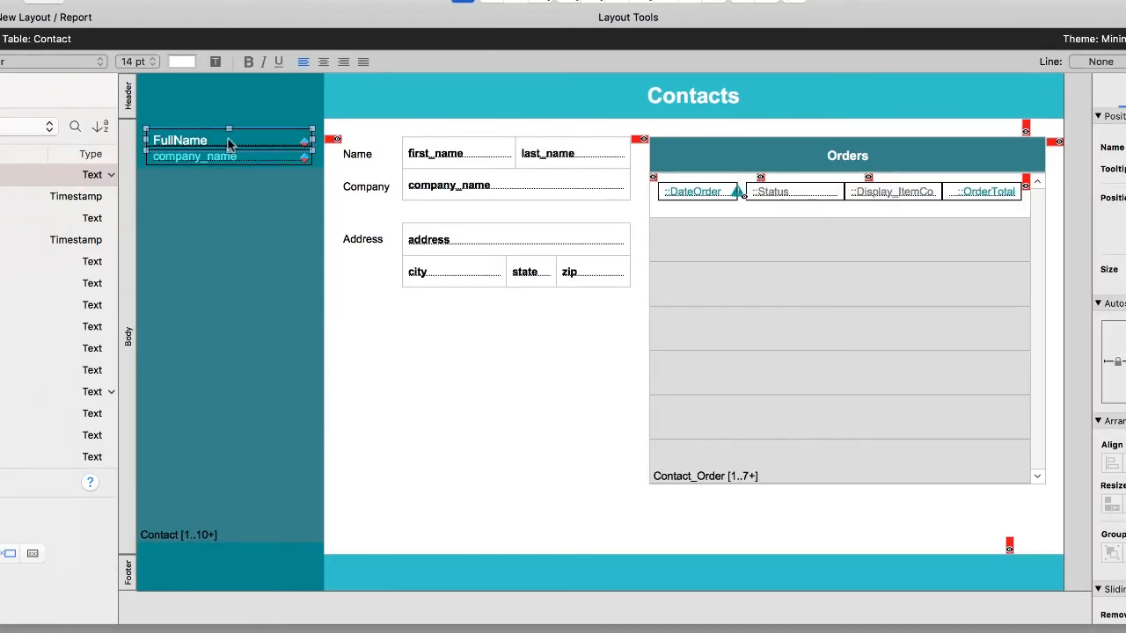
right_click(229, 143)
click(275, 329)
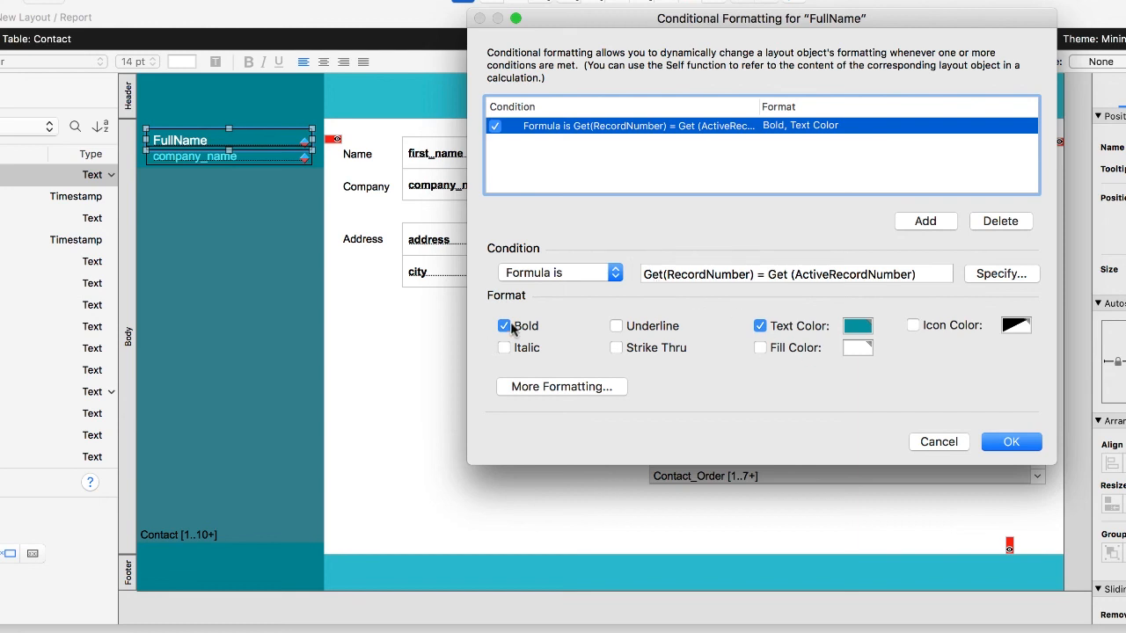
click(1010, 443)
key(super+b)
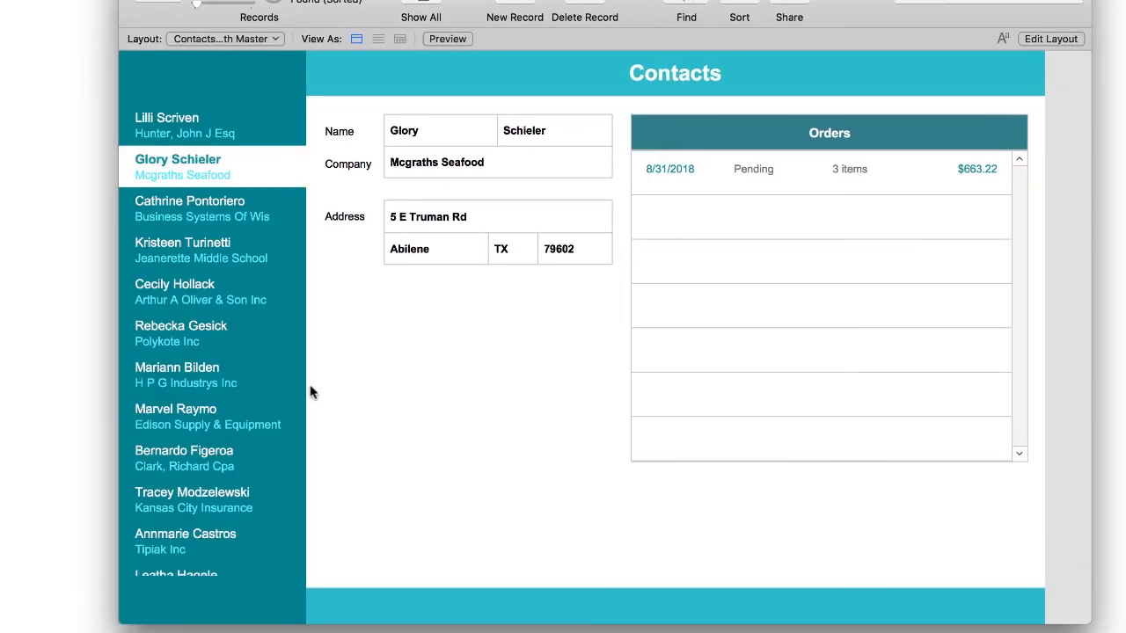
click(271, 384)
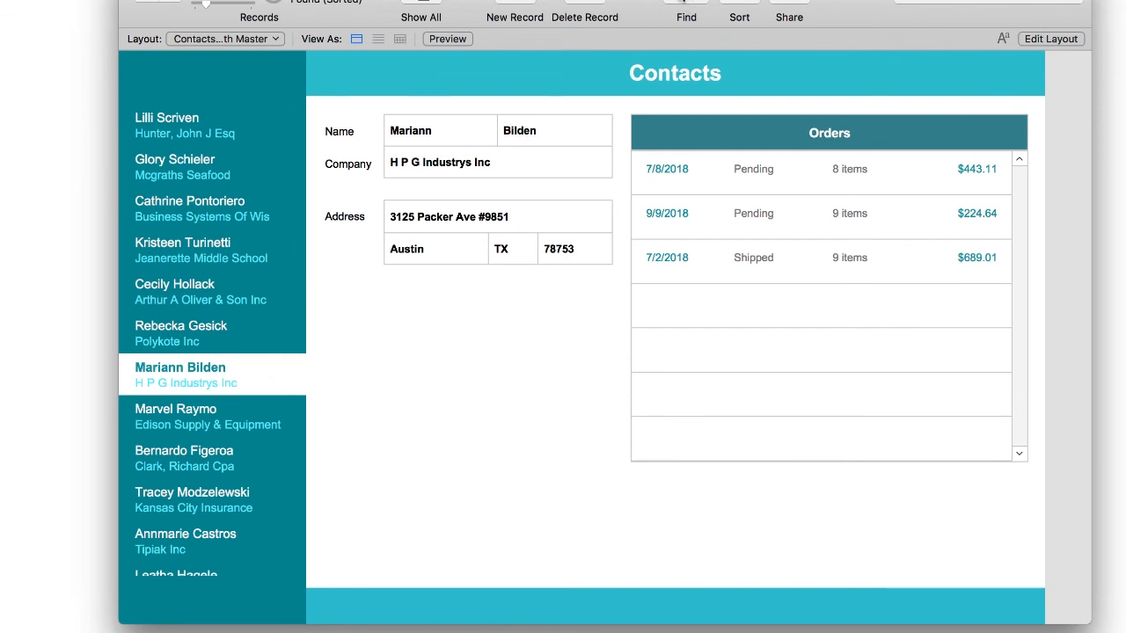
Find the contacts whose city is Austin and sort the found set by first name in ascending order.
click(687, 10)
click(451, 251)
key(Return)
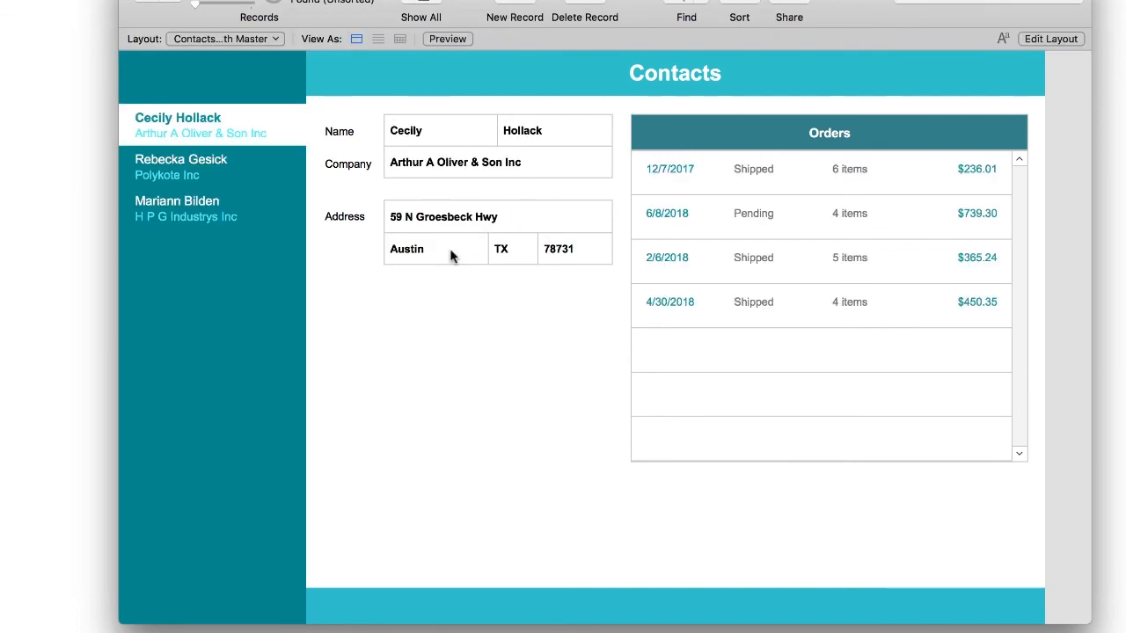
right_click(459, 131)
click(526, 307)
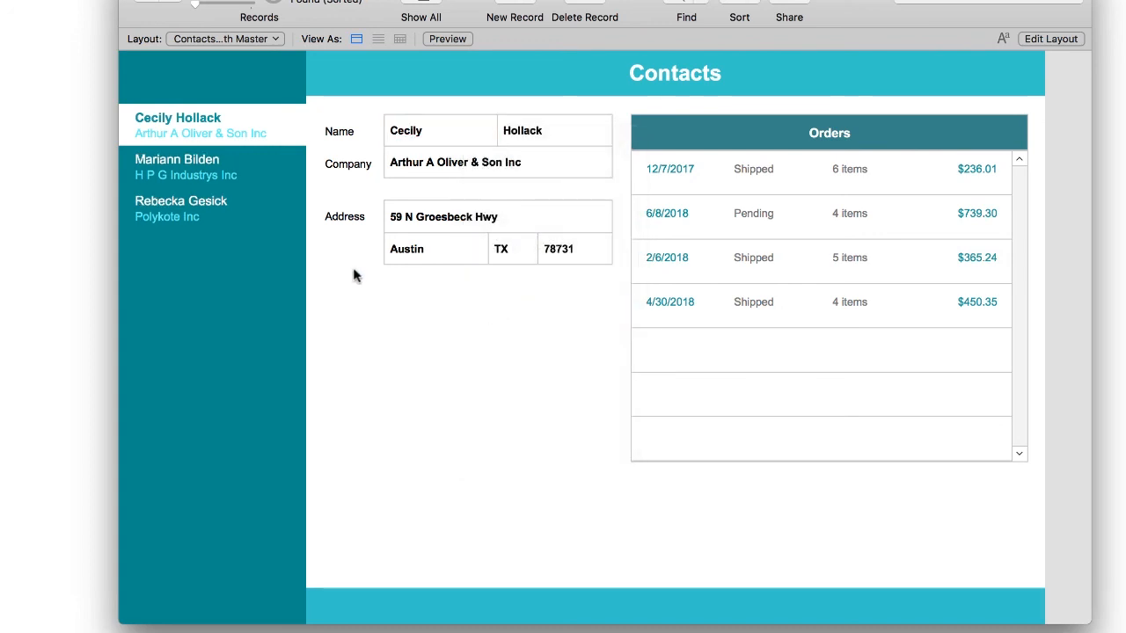